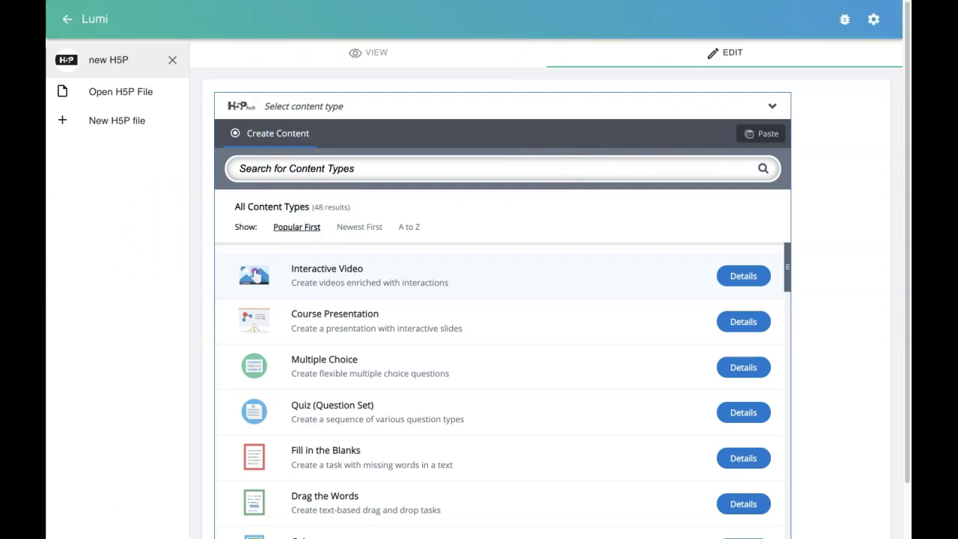
Step: Search the content types for 'ques' and start a new Quiz (Question Set)
mouse_move(372, 18)
click(706, 166)
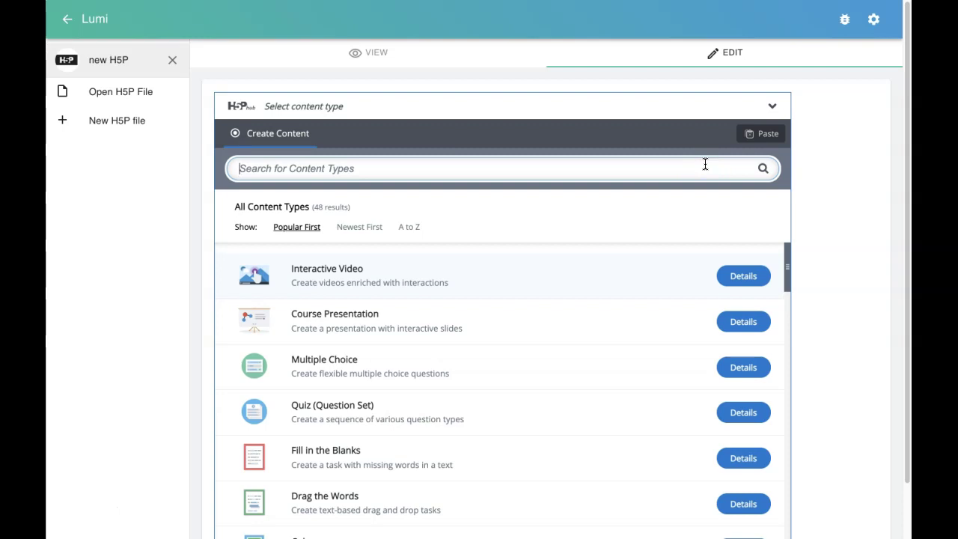
click(610, 99)
click(616, 89)
click(160, 9)
click(252, 70)
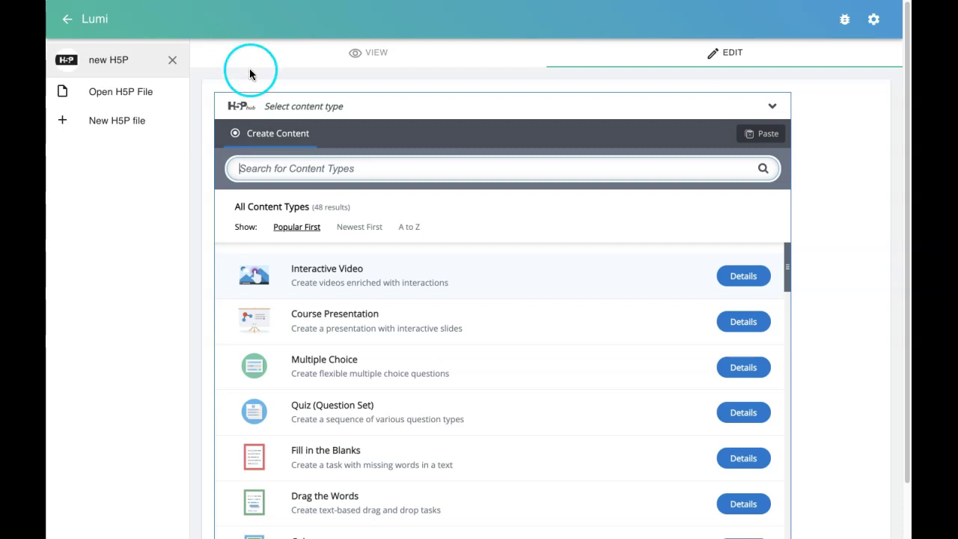
click(391, 171)
text(ques)
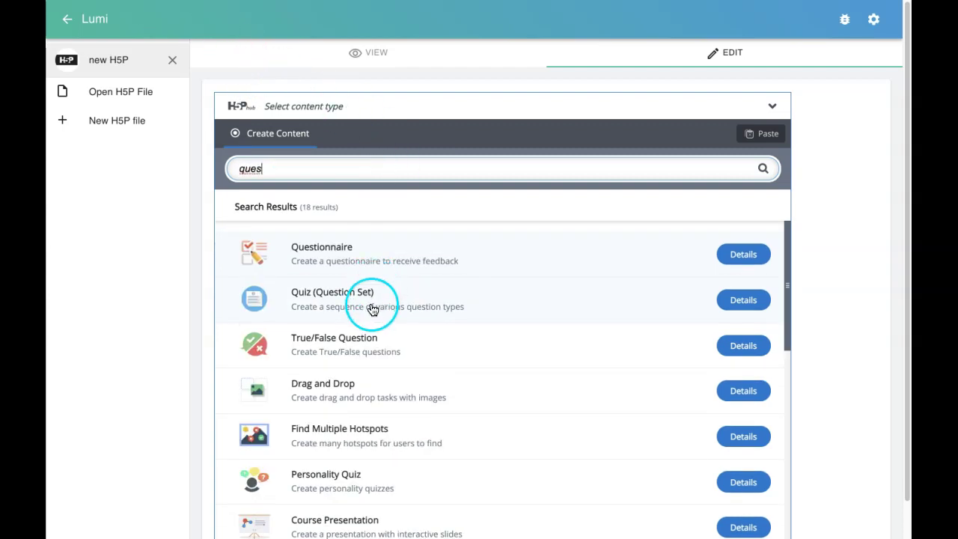
click(372, 309)
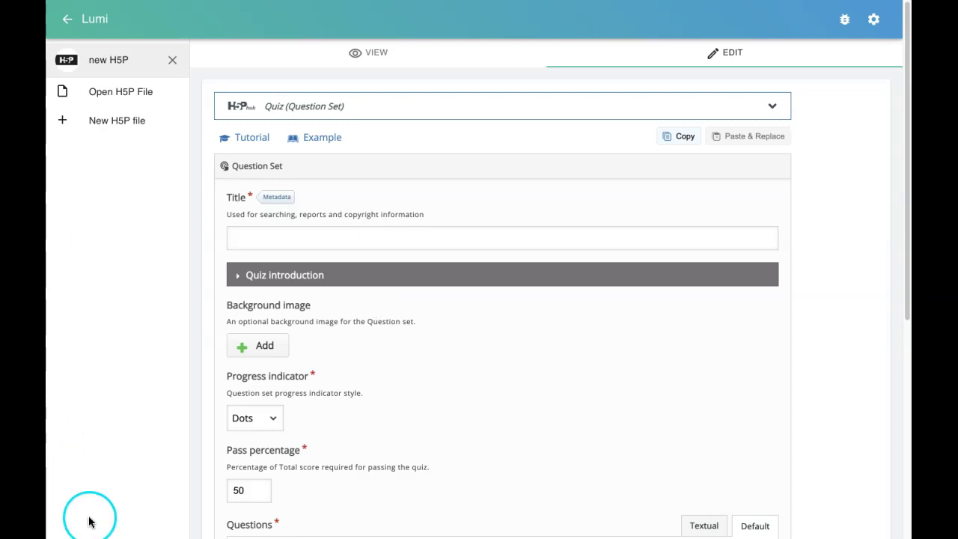
Step: Fill in the 'English Grammar from KU Old Papers' quiz form with its background image and four questions
click(346, 409)
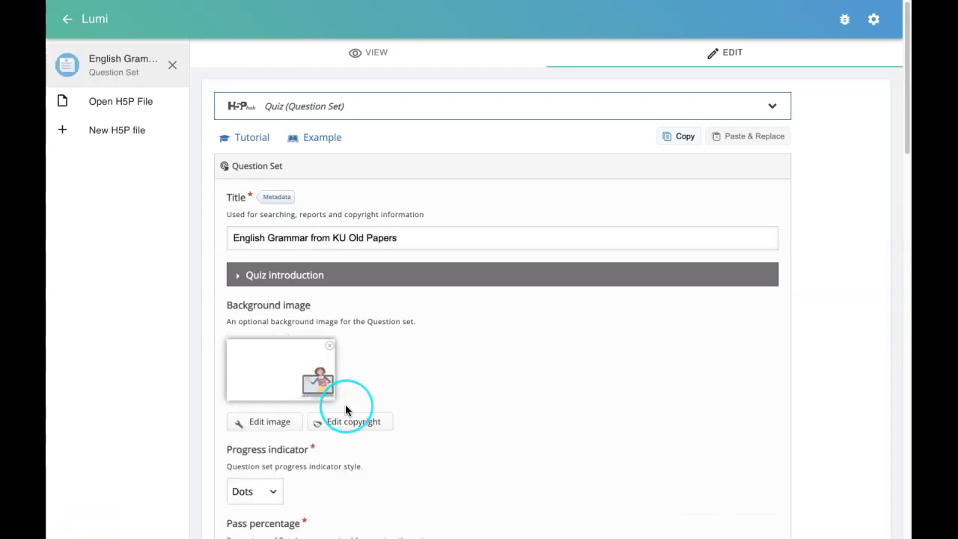
scroll(345, 409, down, 2)
scroll(345, 409, down, 20)
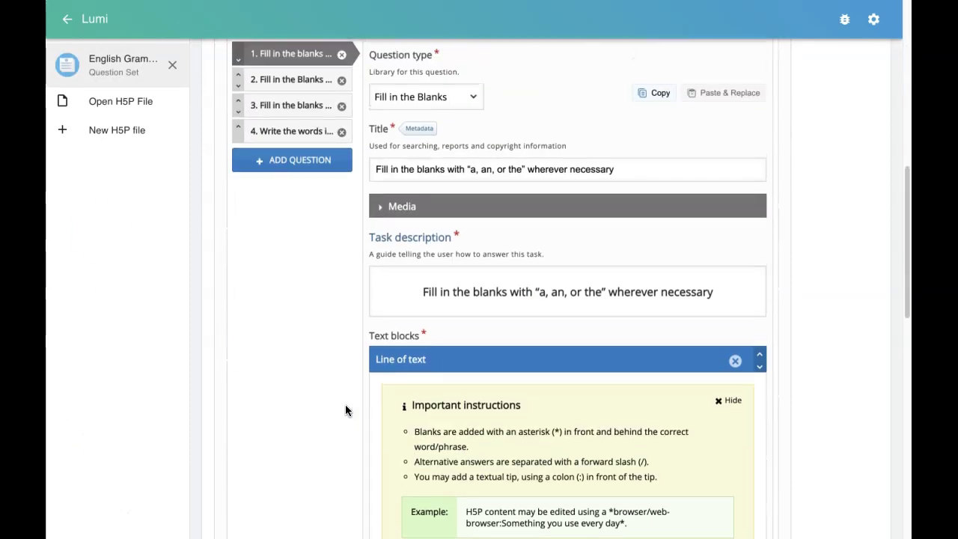
scroll(345, 409, up, 15)
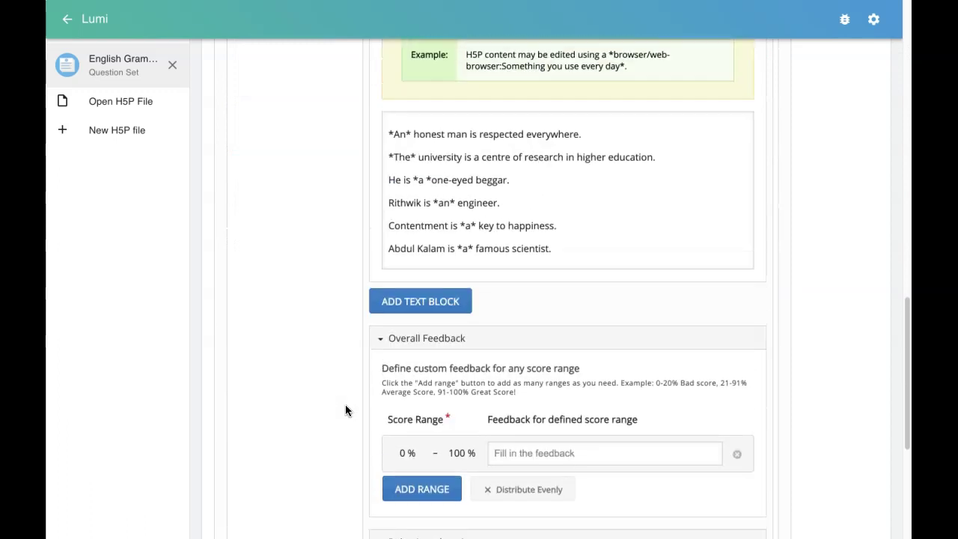
scroll(346, 410, down, 15)
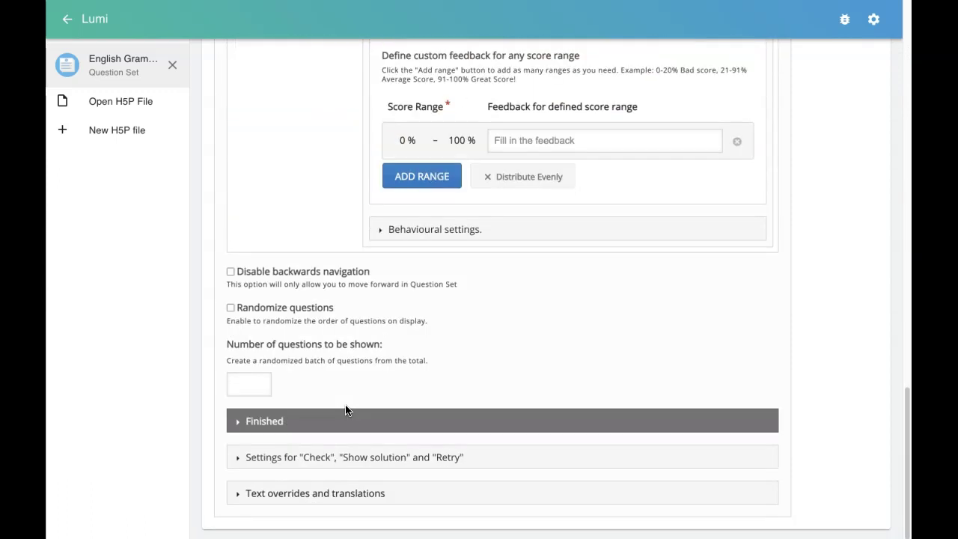
scroll(345, 410, up, 20)
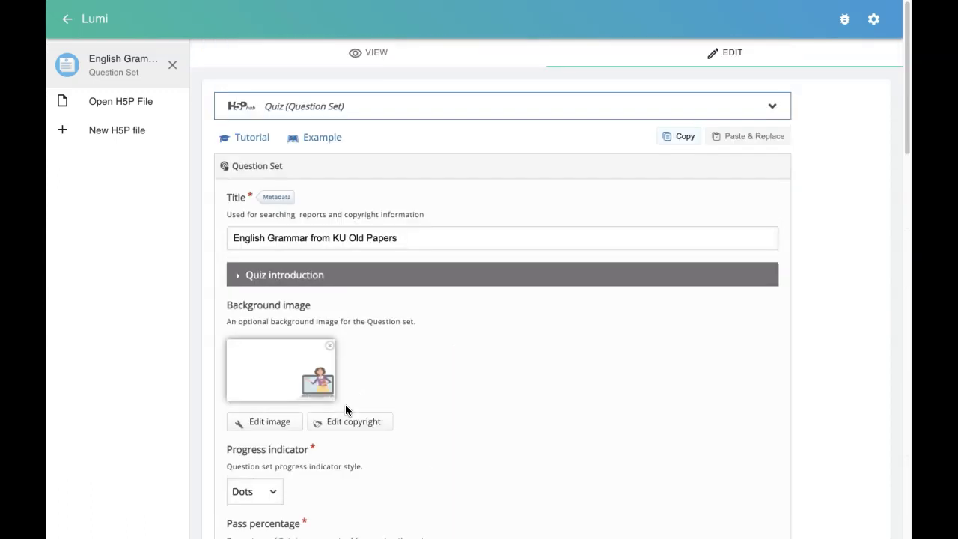
click(361, 63)
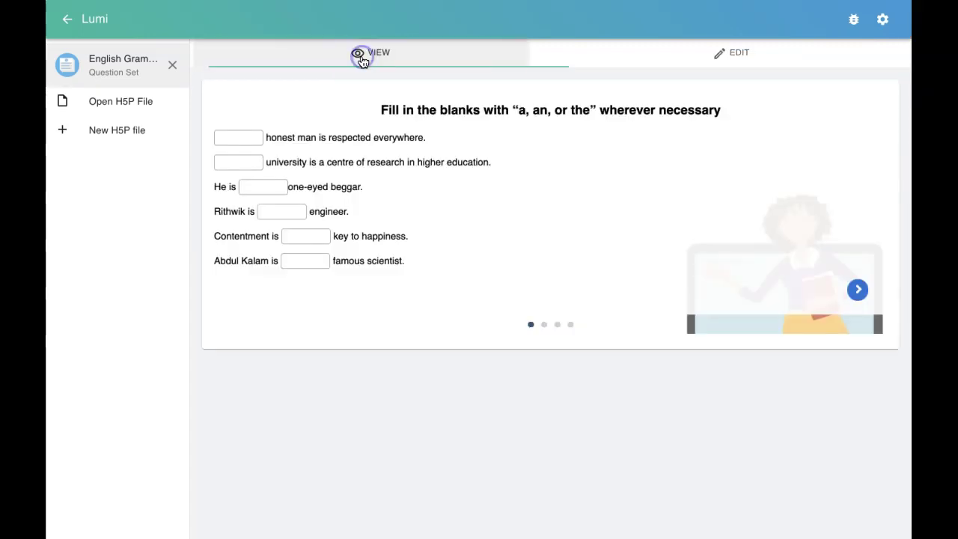
click(749, 66)
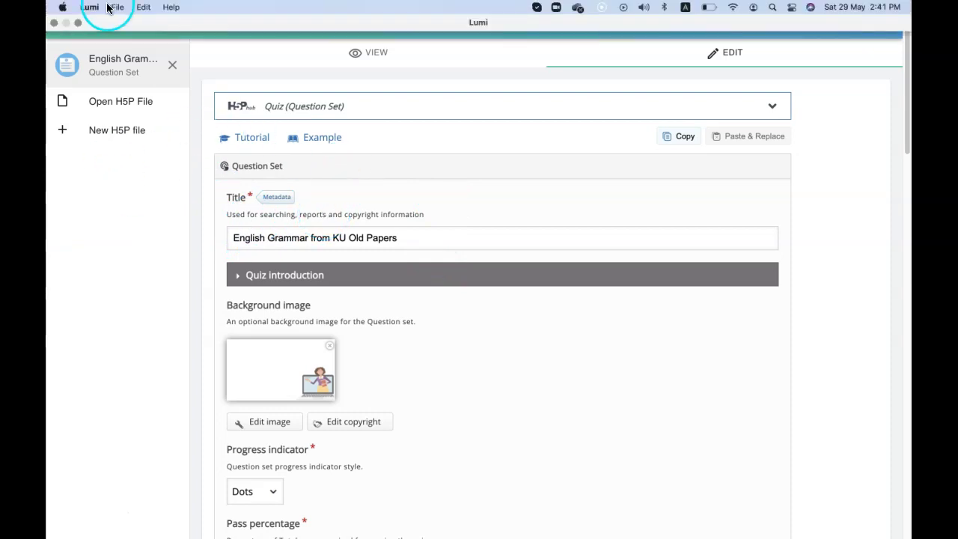
Step: Open the File menu from the menu bar
click(114, 7)
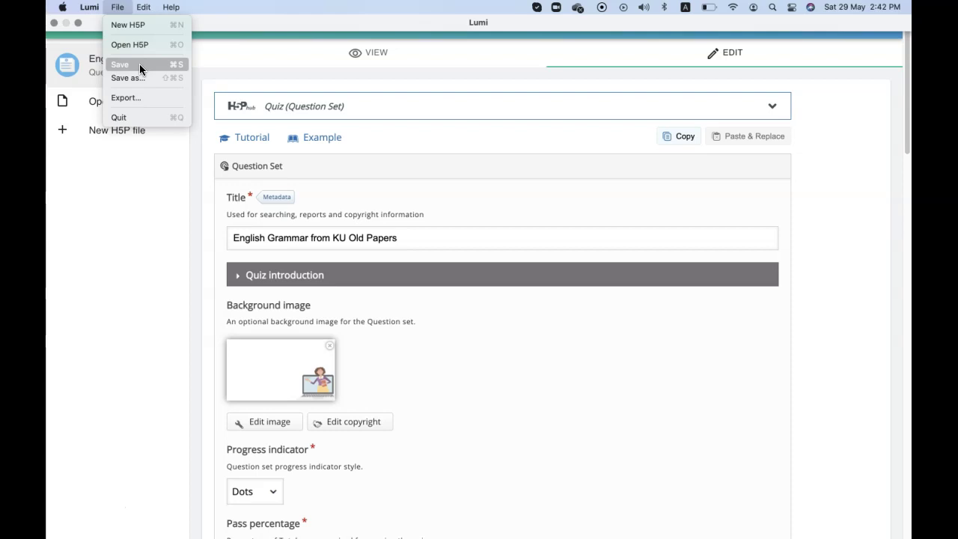
Step: Choose Export to bring up the quiz's export settings
click(132, 98)
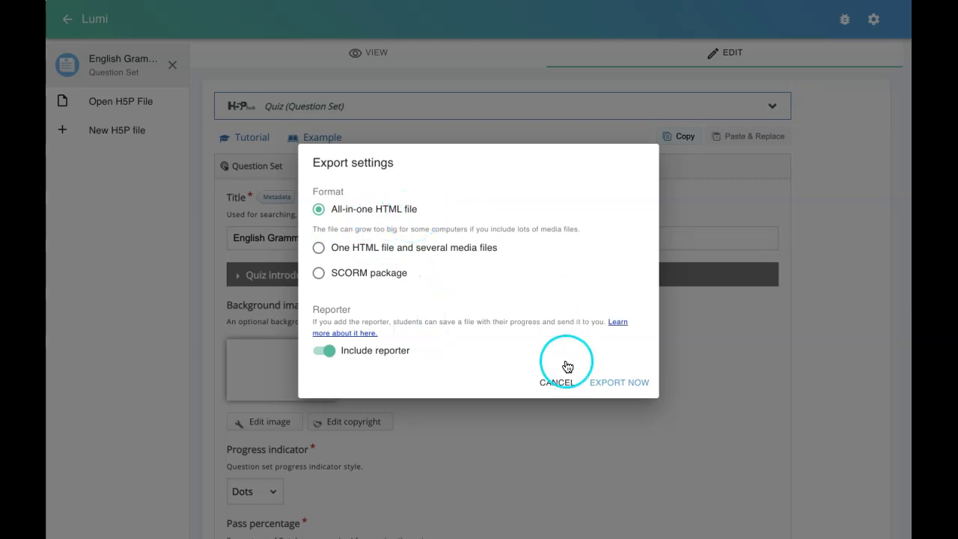
Step: Export the quiz to OneDrive as an all-in-one HTML file named 'English Grammar.html'
click(614, 384)
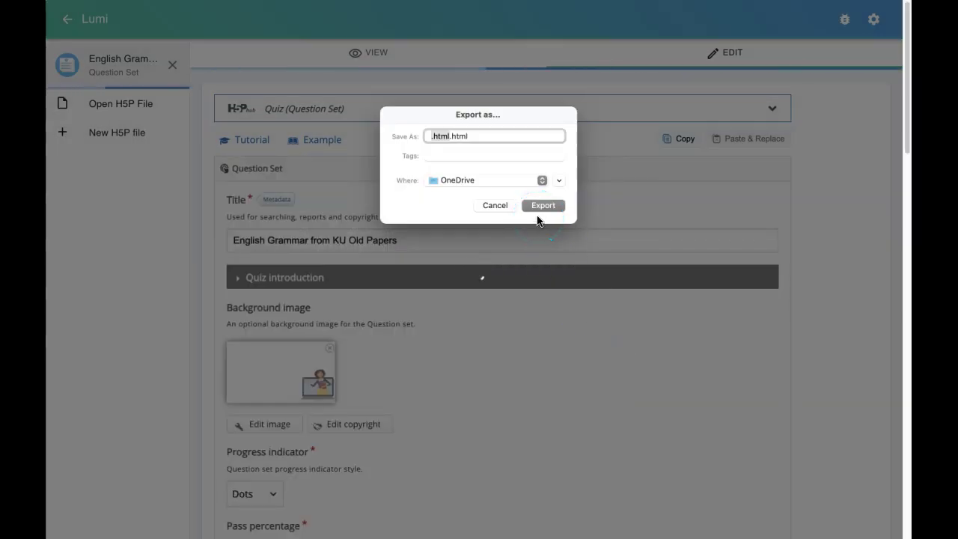
text(E)
text(nglish)
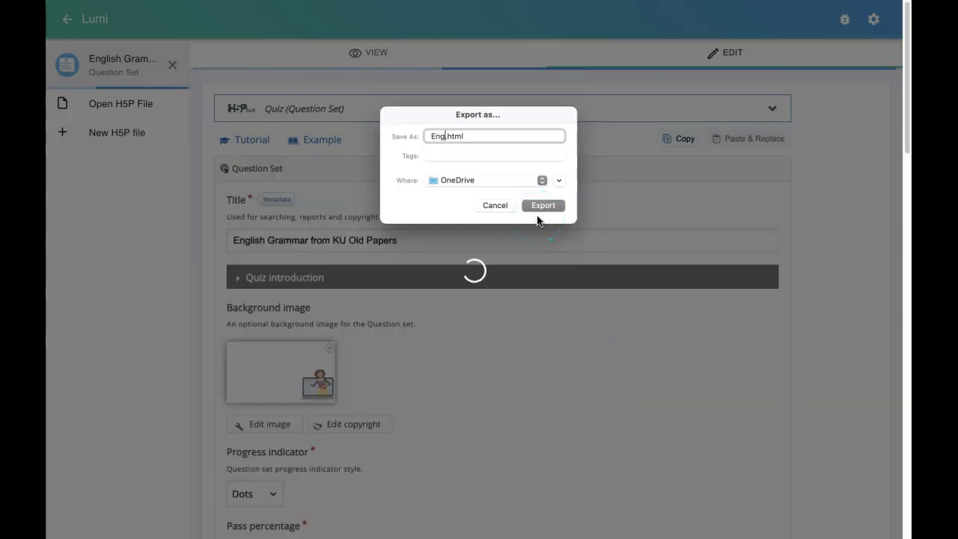
text( Grammar)
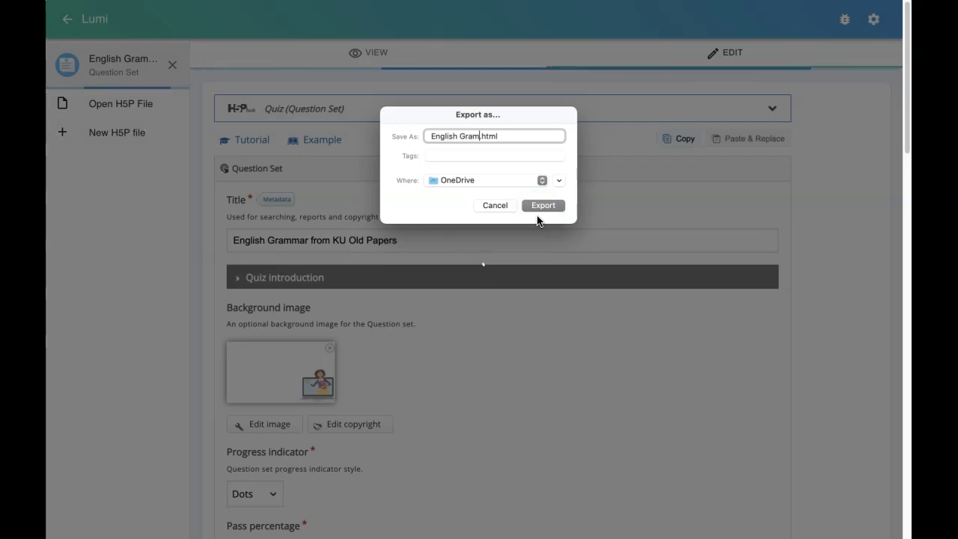
click(547, 214)
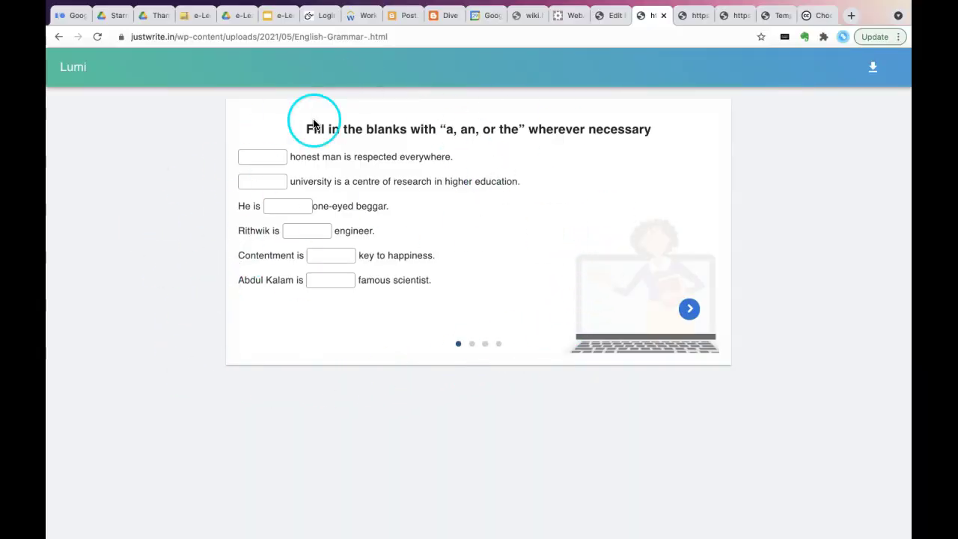
Step: Page through the exported quiz in Chrome and settle on the third page, the verb-form exercise
click(688, 306)
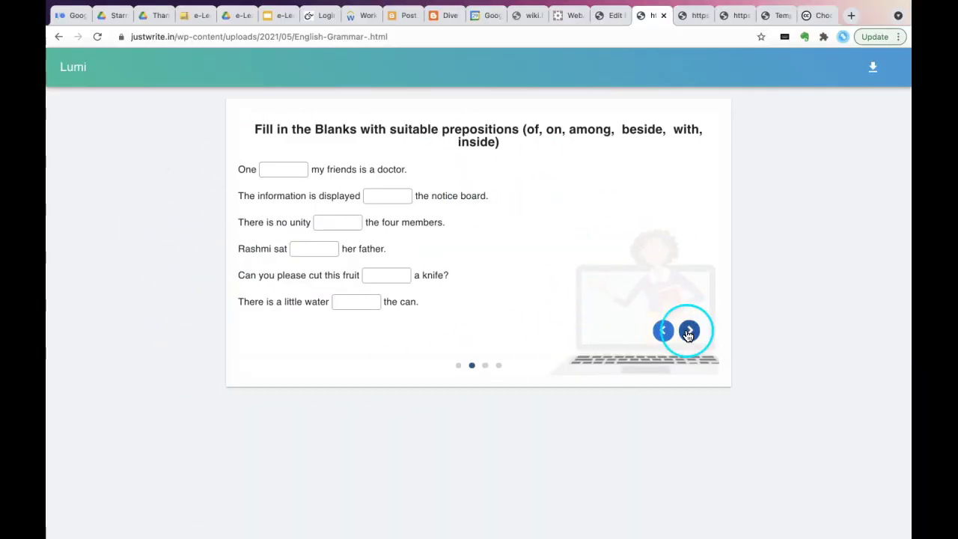
click(689, 331)
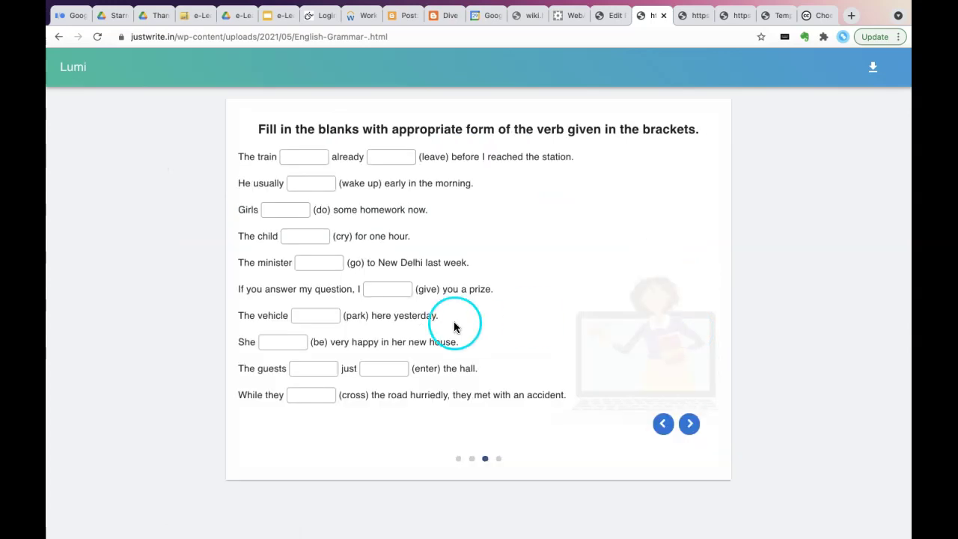
click(690, 425)
click(691, 320)
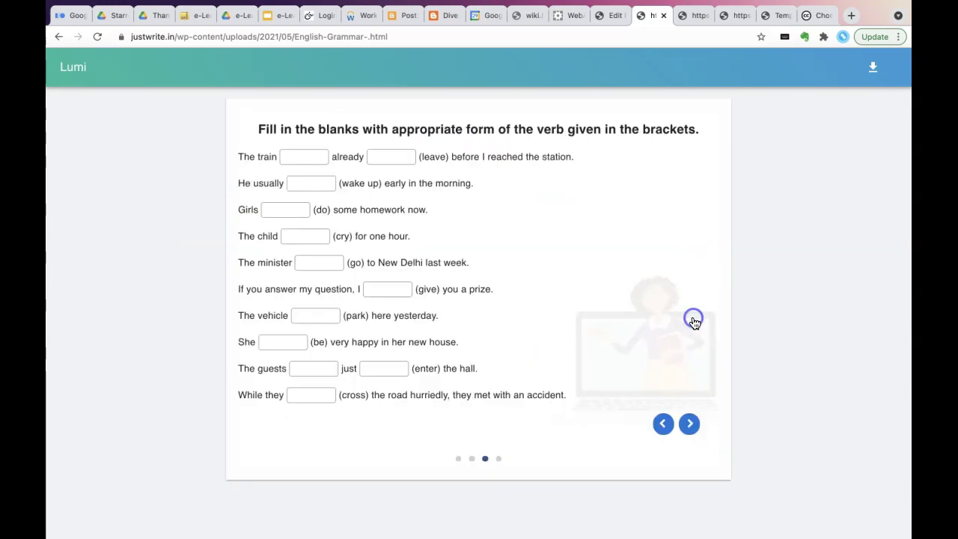
click(662, 425)
click(690, 330)
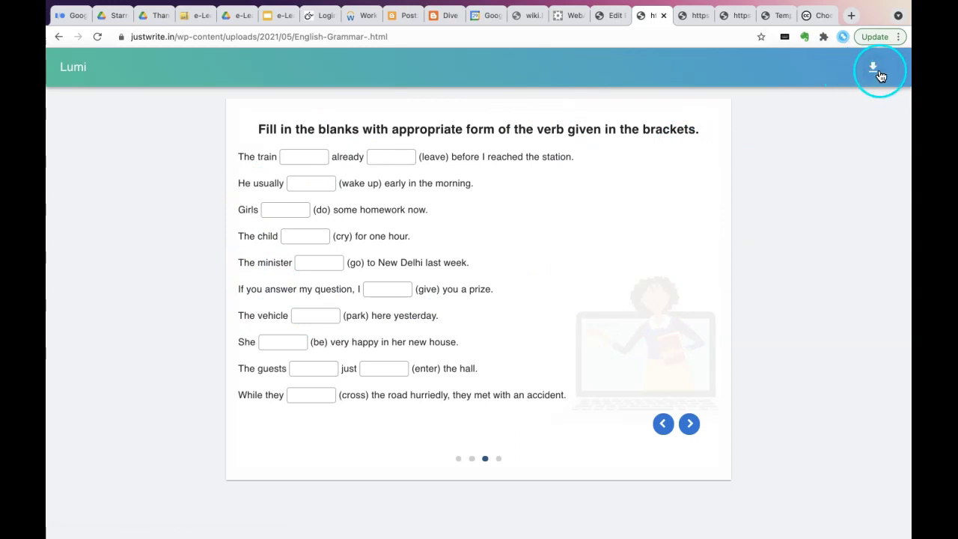
Step: Download the learner's quiz report as a .lumi file after entering the learner's name
click(881, 76)
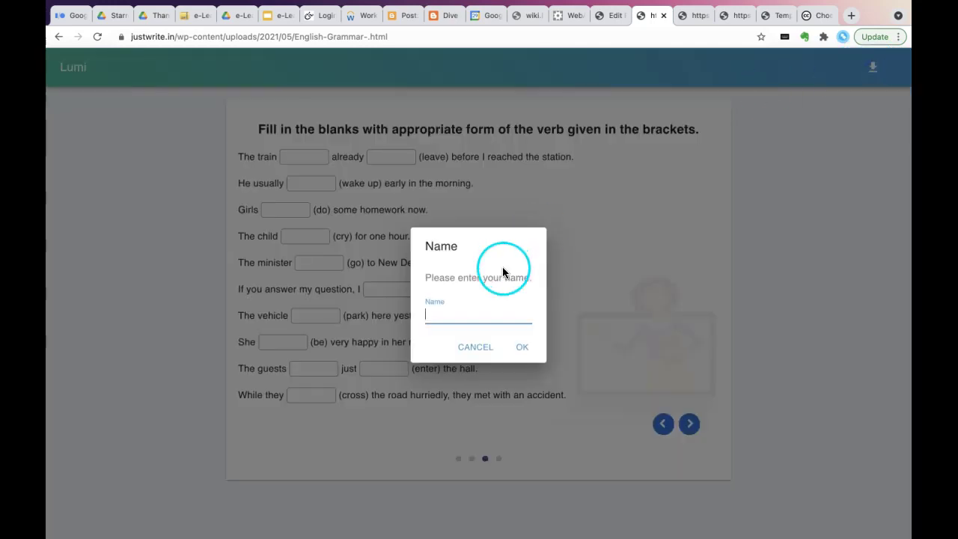
text(Sushumna)
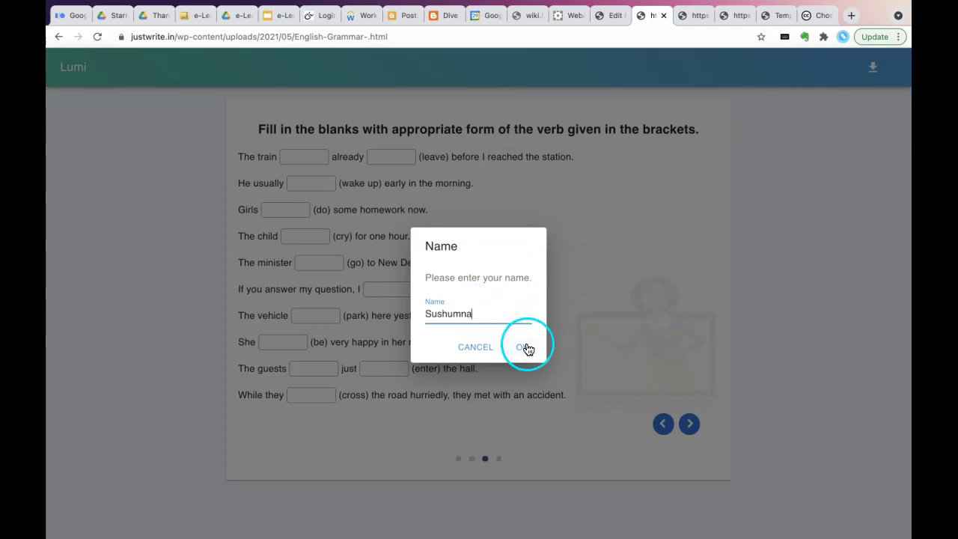
click(527, 347)
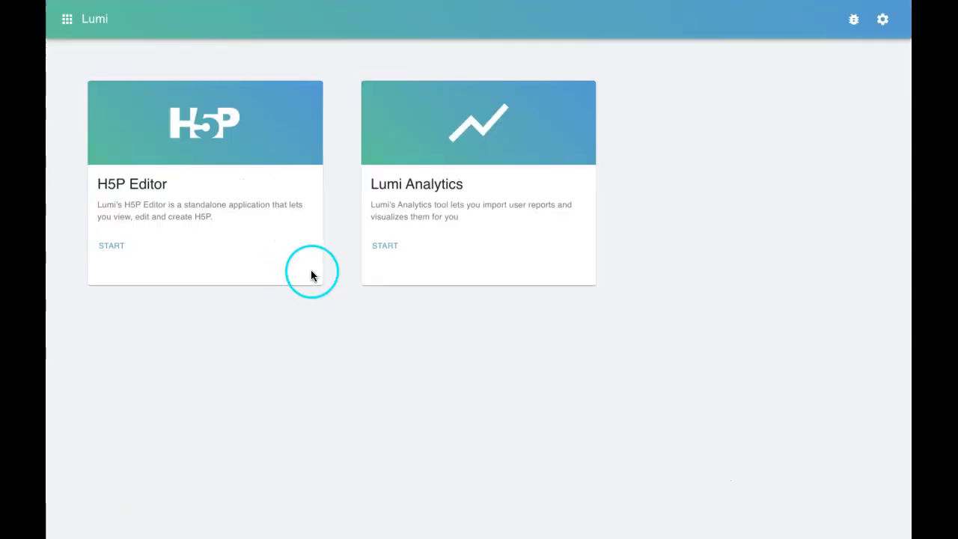
Step: Start Lumi Analytics and bring up the folder picker for .lumi report files
click(391, 244)
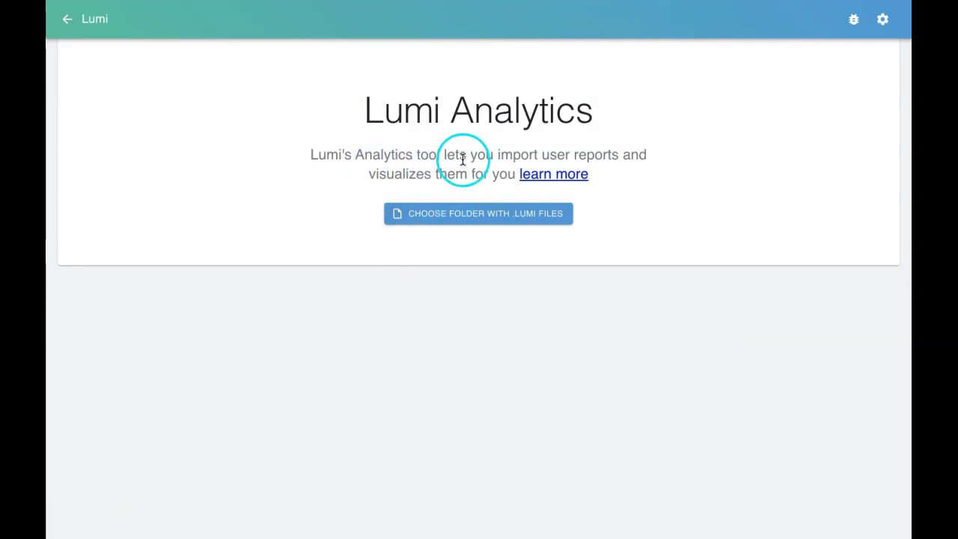
click(534, 171)
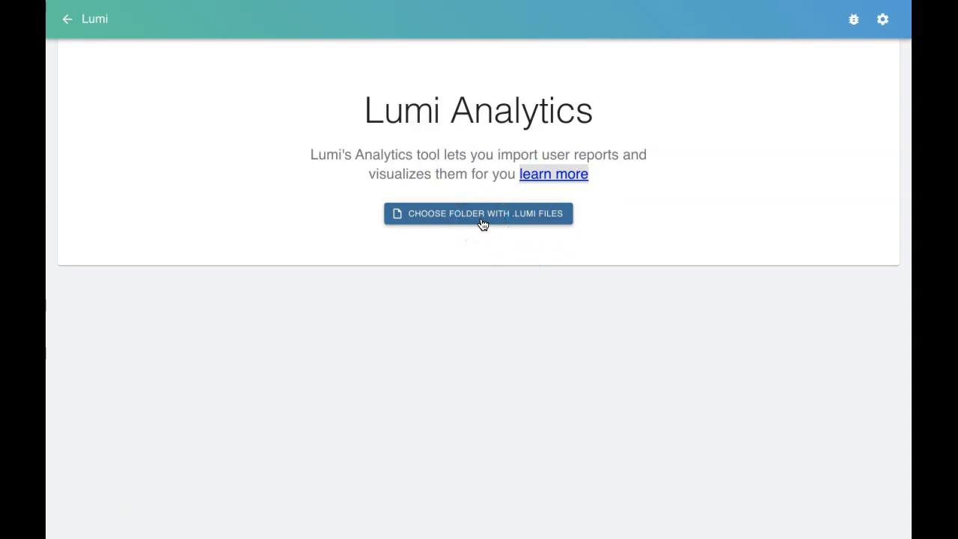
drag(483, 225, 518, 216)
Step: Locate the Lumi files report folder inside Downloads in the folder picker
click(449, 181)
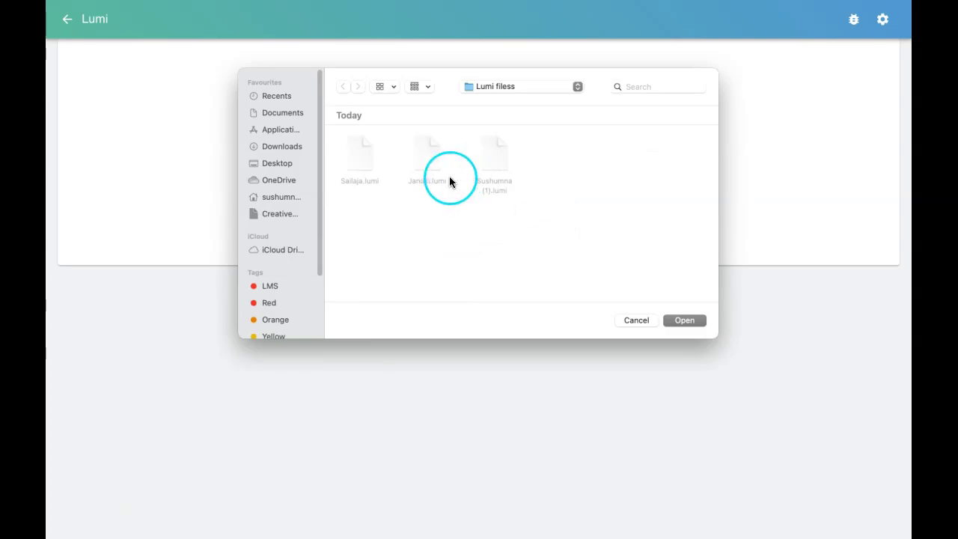
click(369, 156)
mouse_move(340, 186)
mouse_down()
mouse_move(362, 146)
mouse_move(475, 121)
mouse_move(372, 150)
mouse_move(325, 187)
mouse_up()
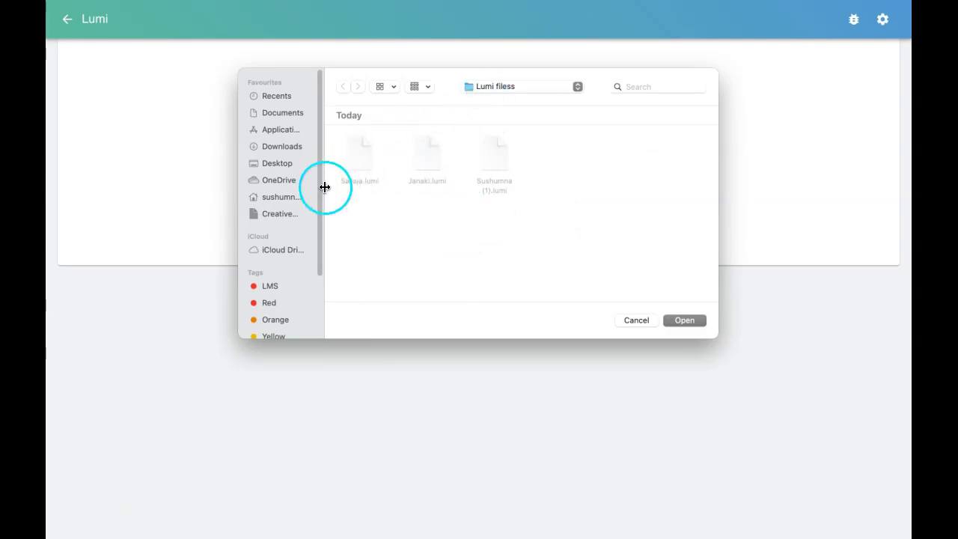
click(283, 146)
click(401, 183)
scroll(407, 216, down, 5)
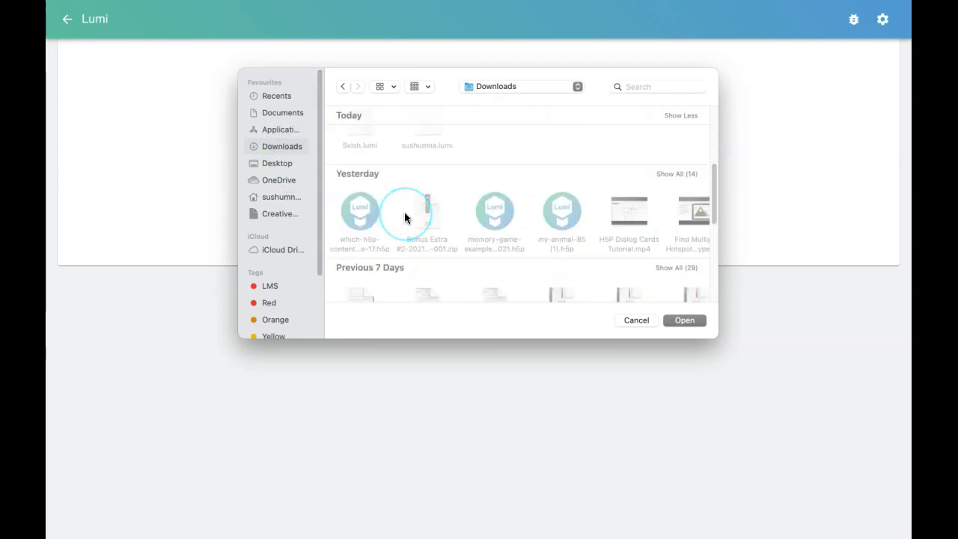
click(374, 196)
Step: Open the folder and import its .lumi reports into Lumi Analytics
double_click(366, 173)
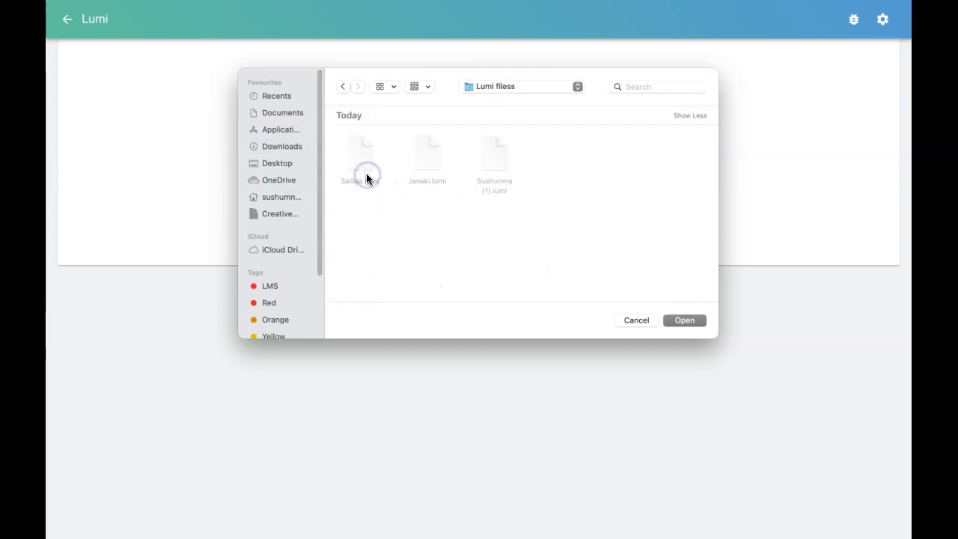
click(683, 320)
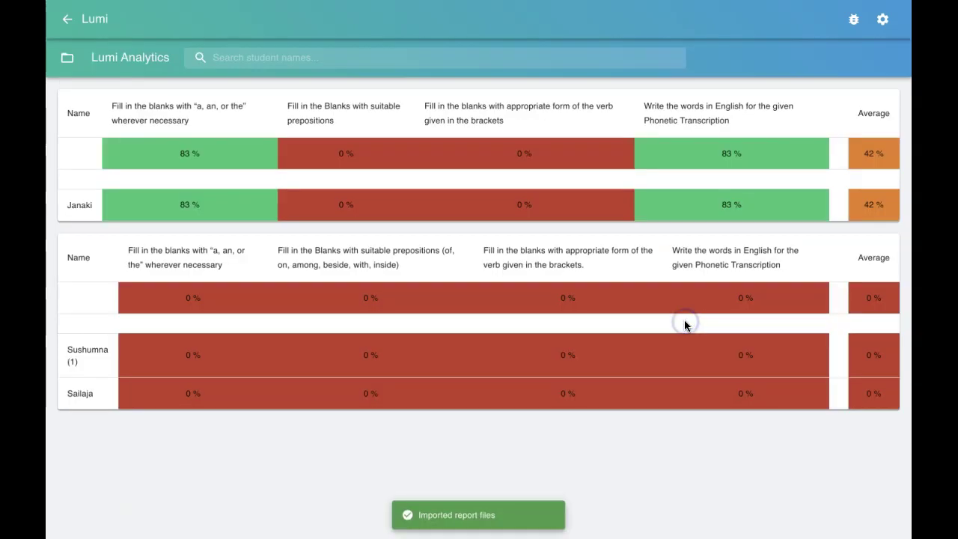
click(483, 300)
click(368, 196)
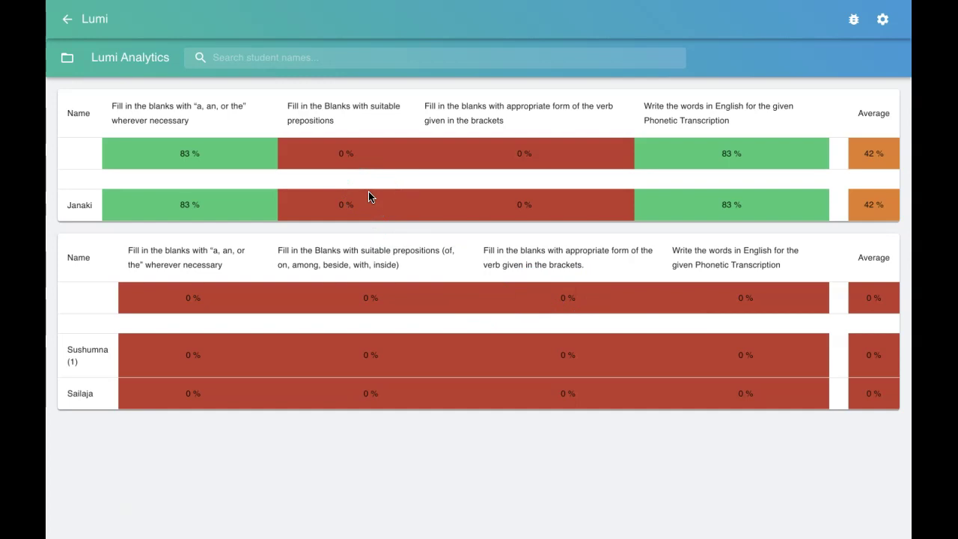
Step: In Chrome, go to lumi.education's Download Lumi section, then open the downloaded .lumi file
click(93, 535)
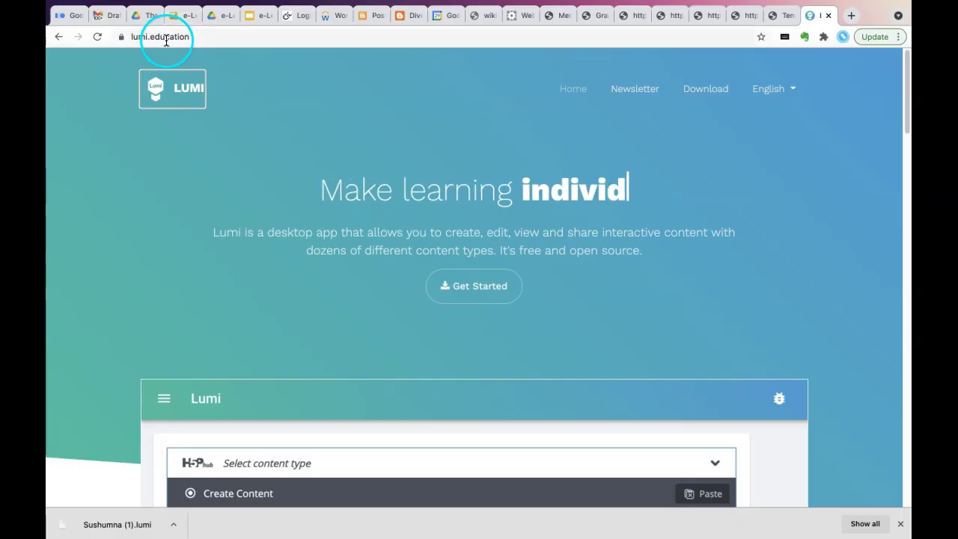
click(188, 36)
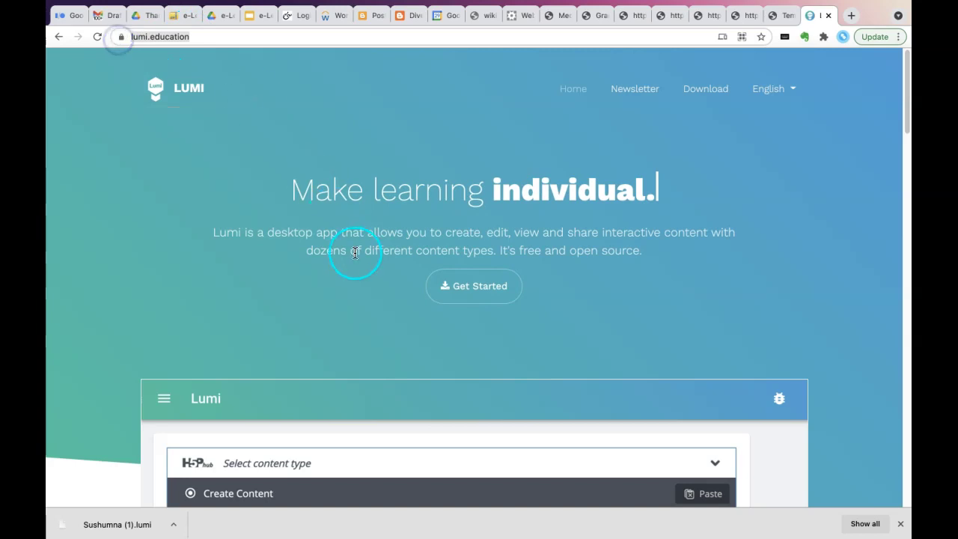
click(705, 90)
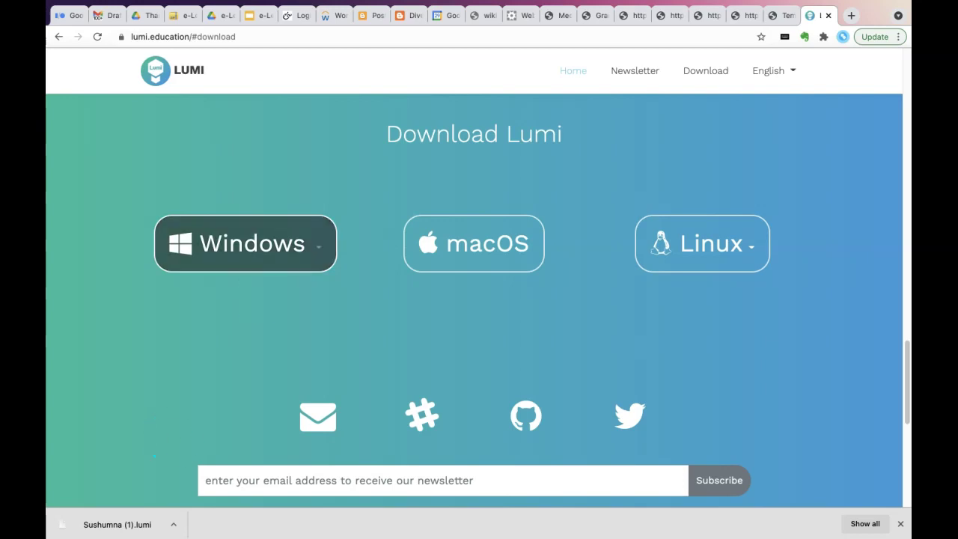
click(99, 536)
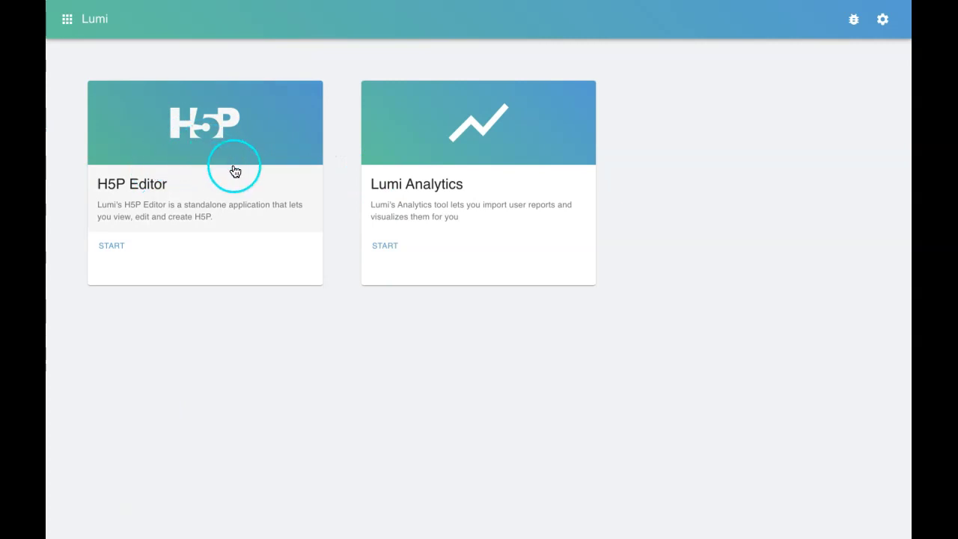
Step: Start the H5P Editor, create a new H5P item, and search its content types
click(135, 186)
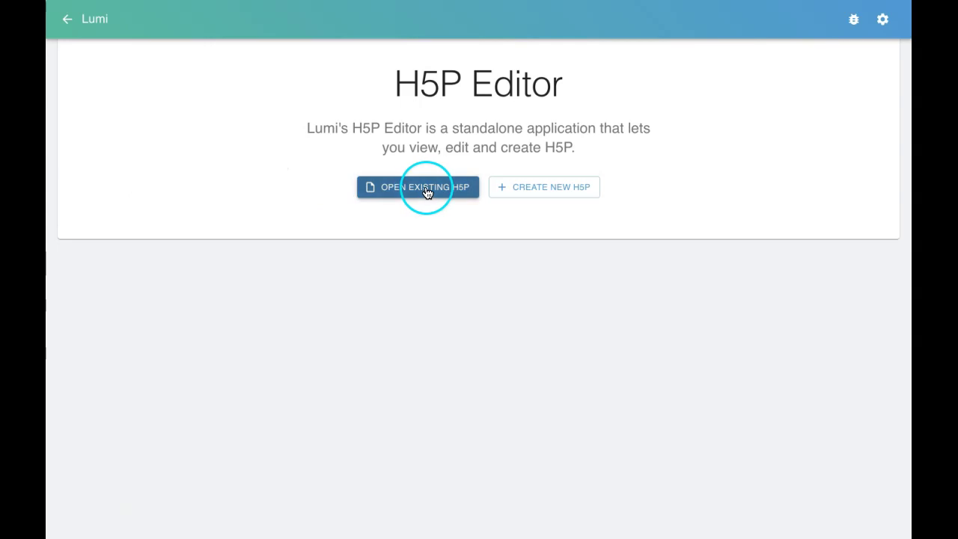
click(530, 186)
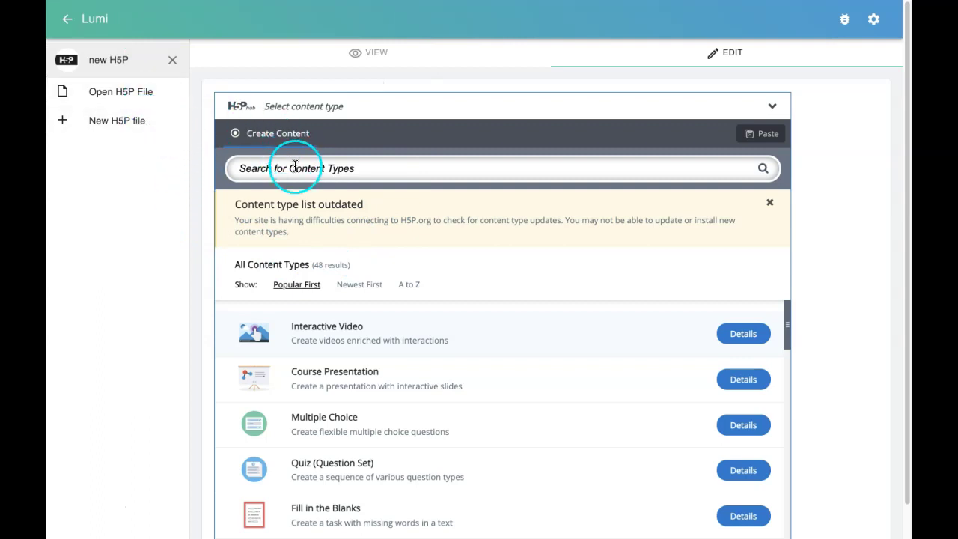
click(263, 167)
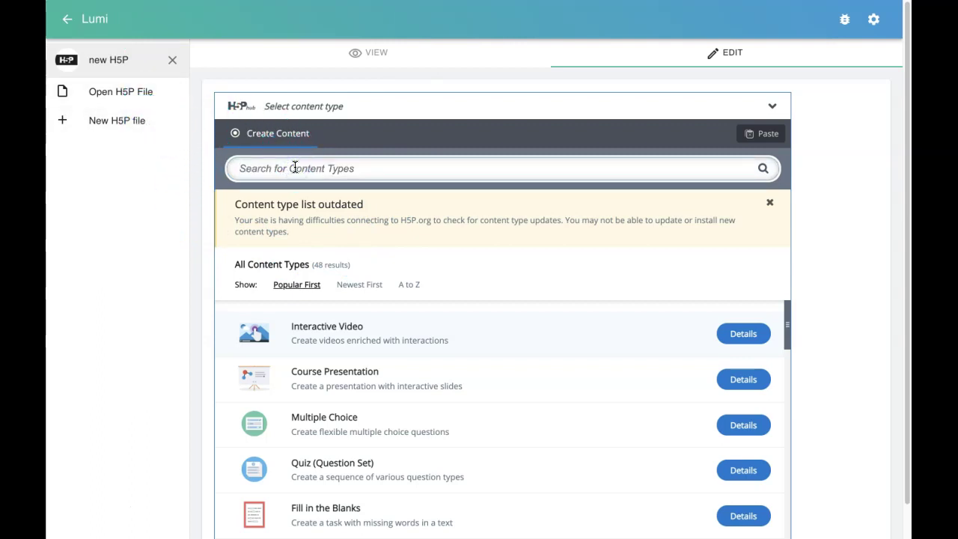